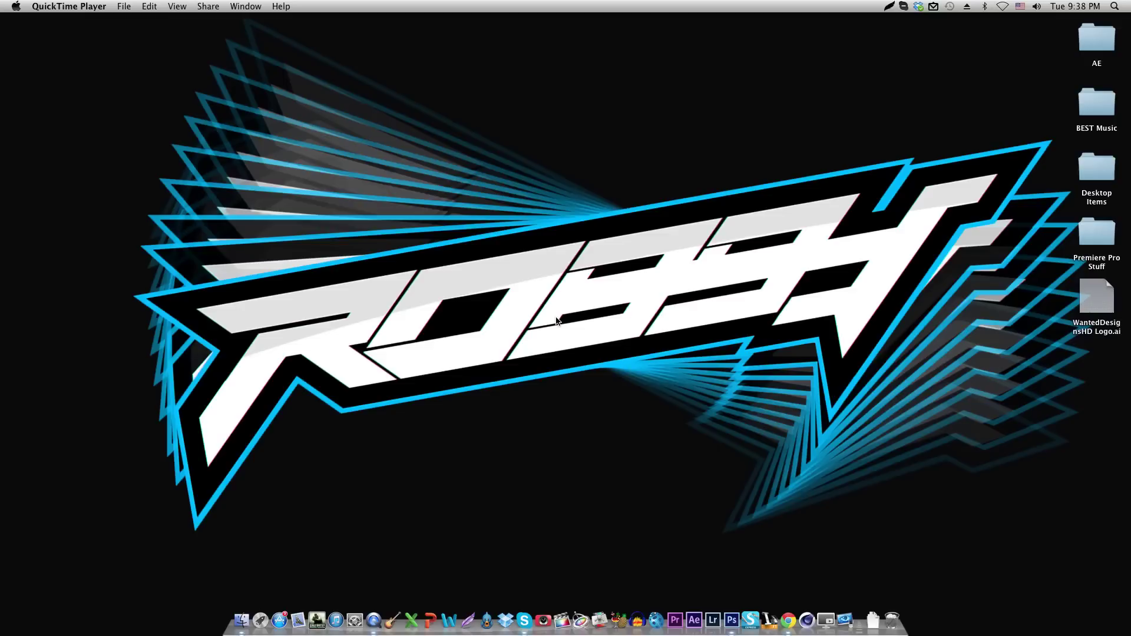
# - Restore Photoshop and delete the Layer 0 copy layer, leaving only Layer 0
pyautogui.click(731, 615)
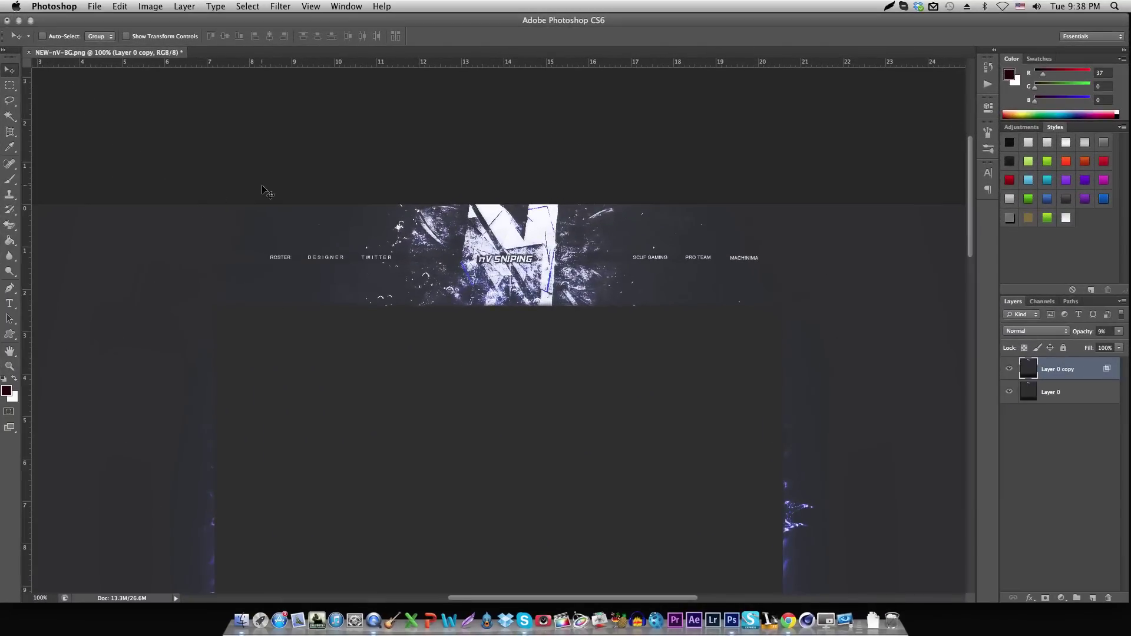
pyautogui.scroll(1, 518, 373)
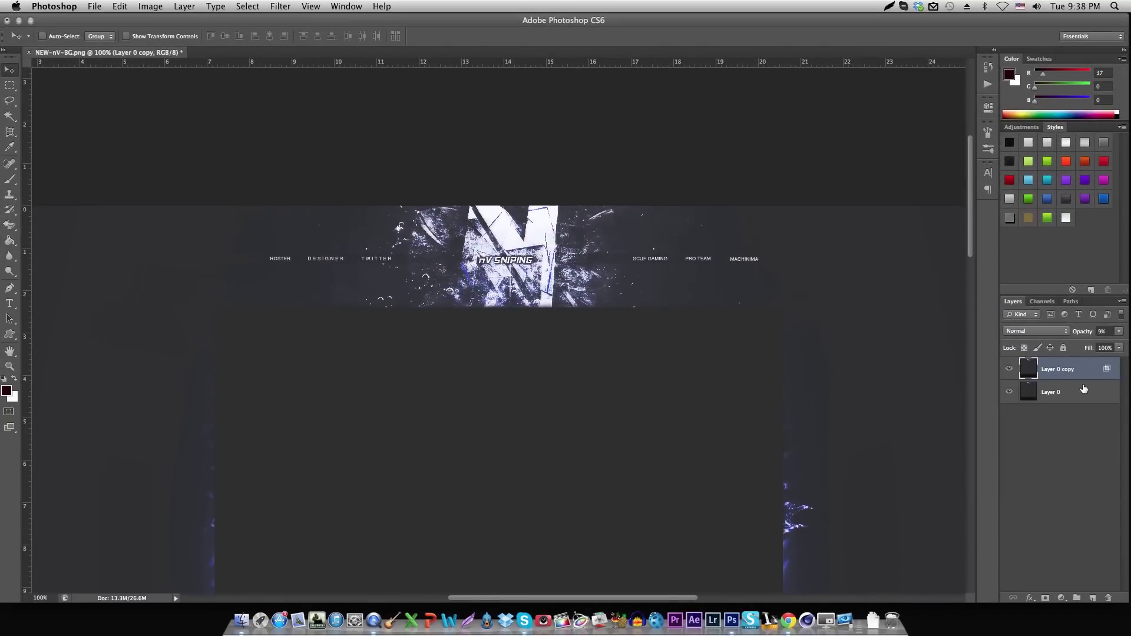
pyautogui.press('BackSpace')
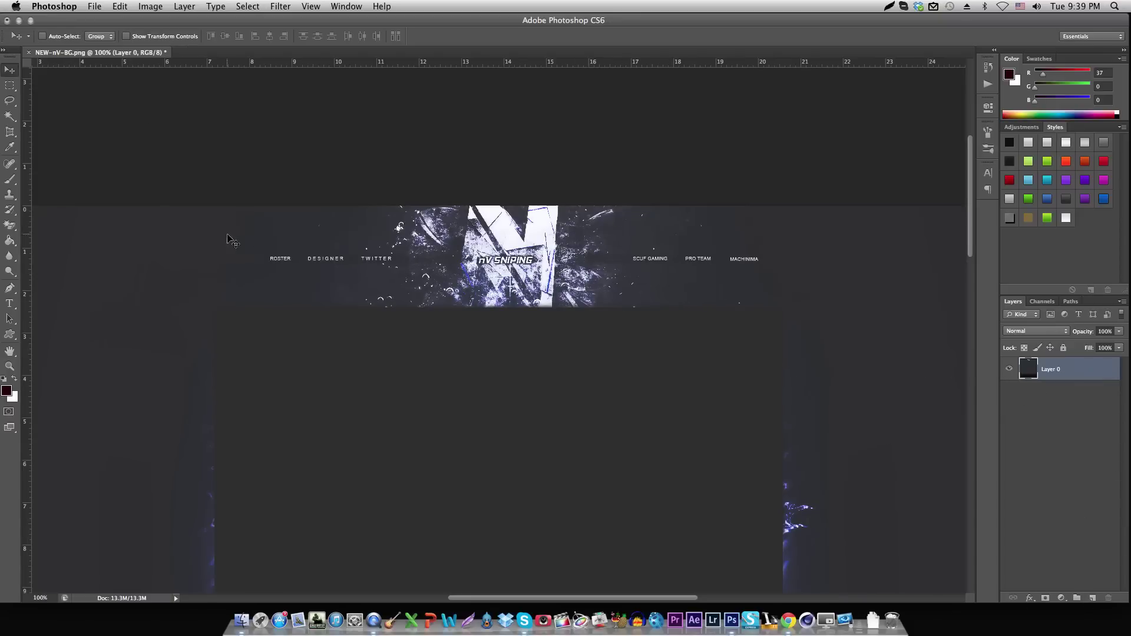
pyautogui.scroll(-3, 232, 243)
pyautogui.scroll(3, 232, 242)
pyautogui.click(95, 6)
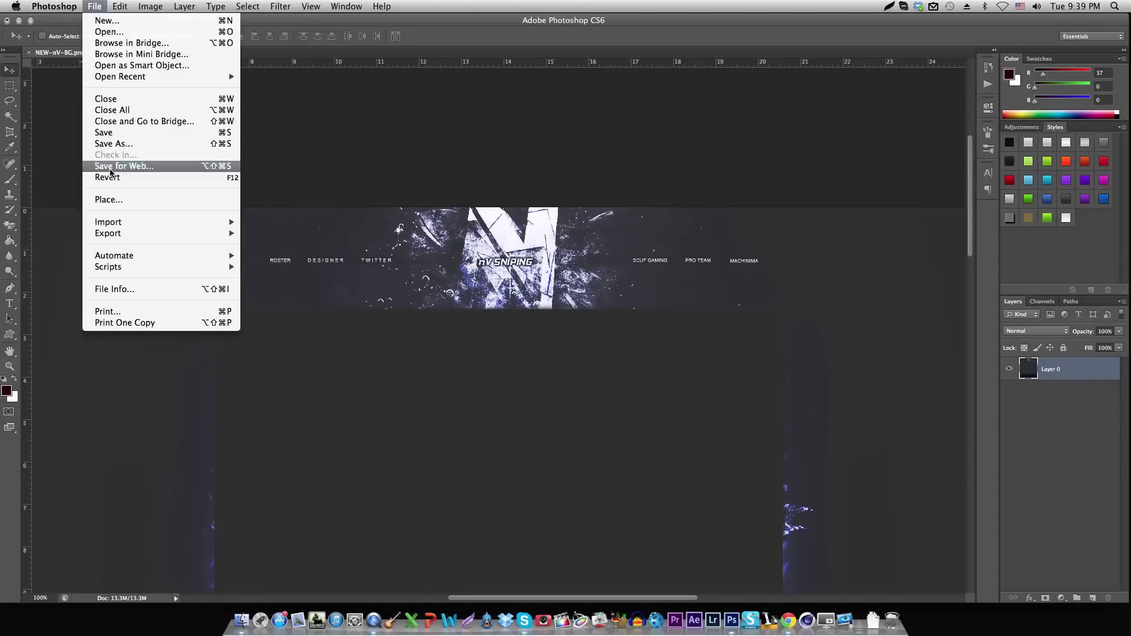
pyautogui.click(110, 166)
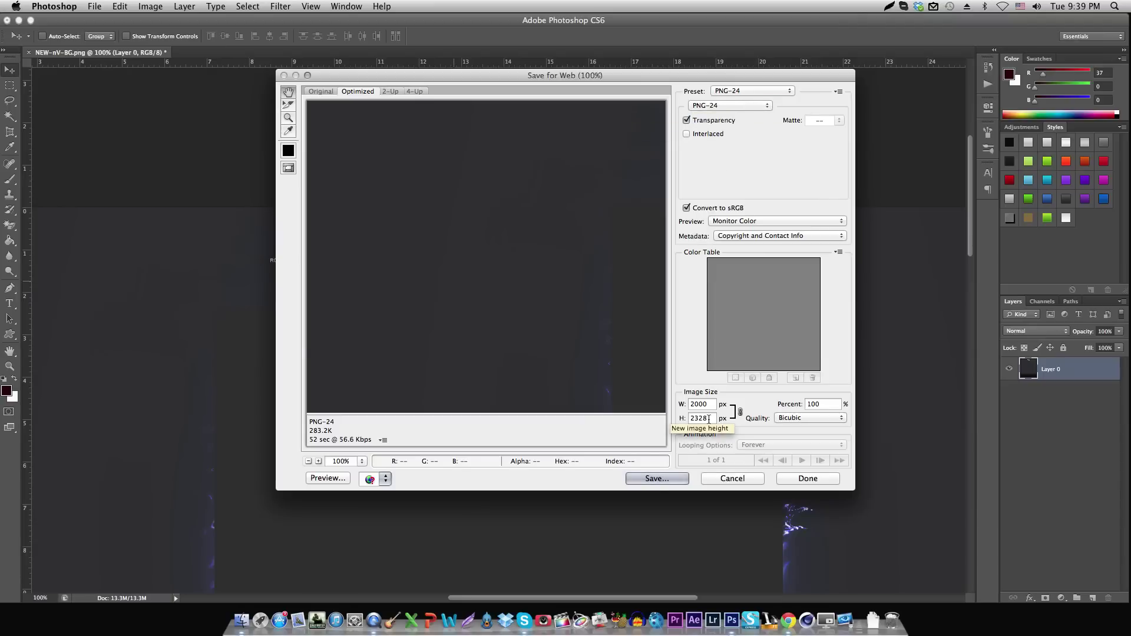
pyautogui.click(744, 480)
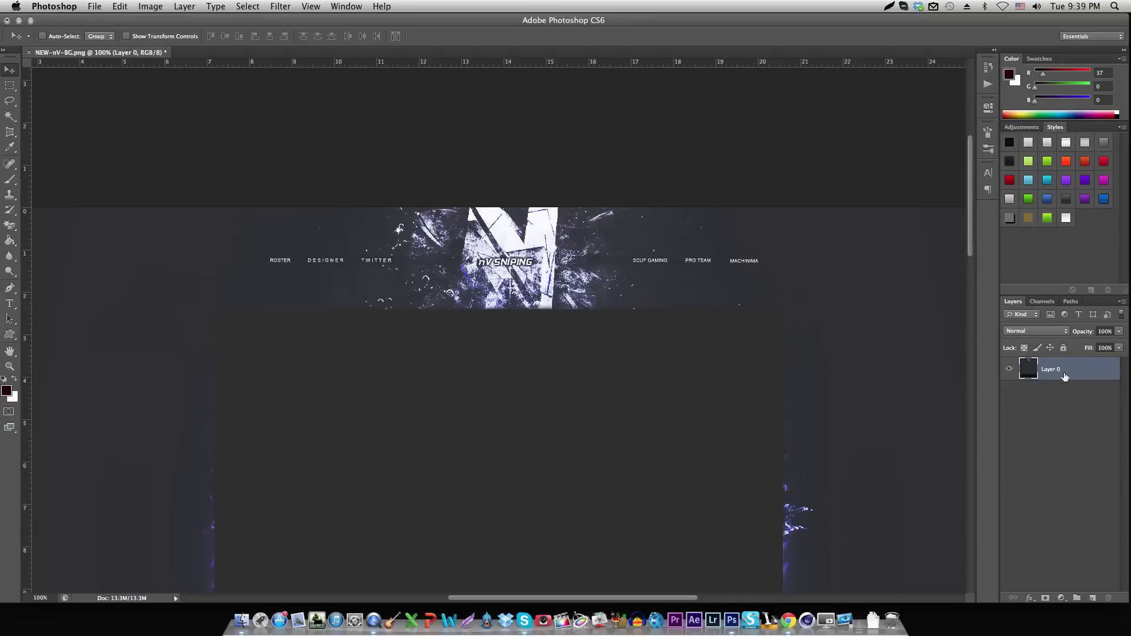
pyautogui.doubleClick(1082, 373)
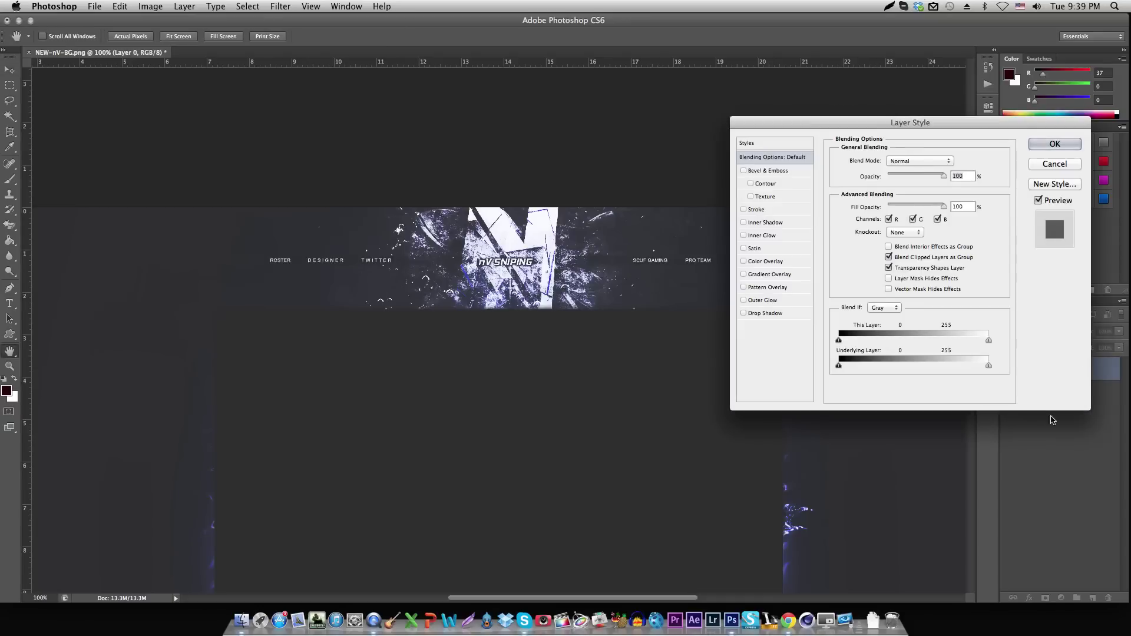
pyautogui.click(890, 220)
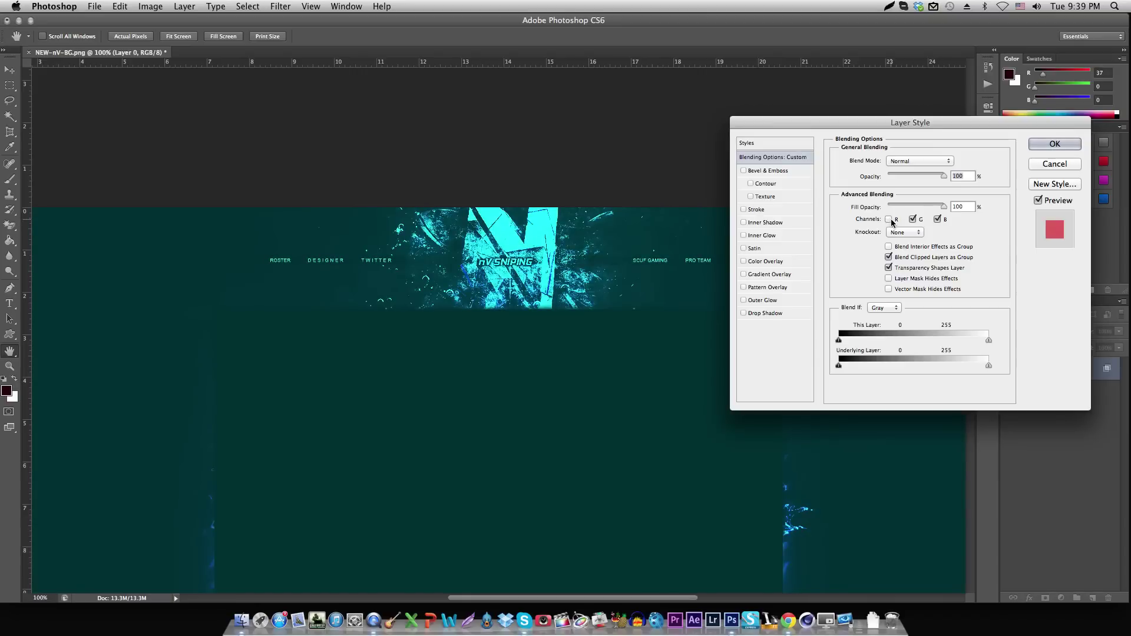
pyautogui.click(890, 220)
pyautogui.click(914, 220)
pyautogui.click(913, 219)
pyautogui.click(937, 220)
pyautogui.click(937, 220)
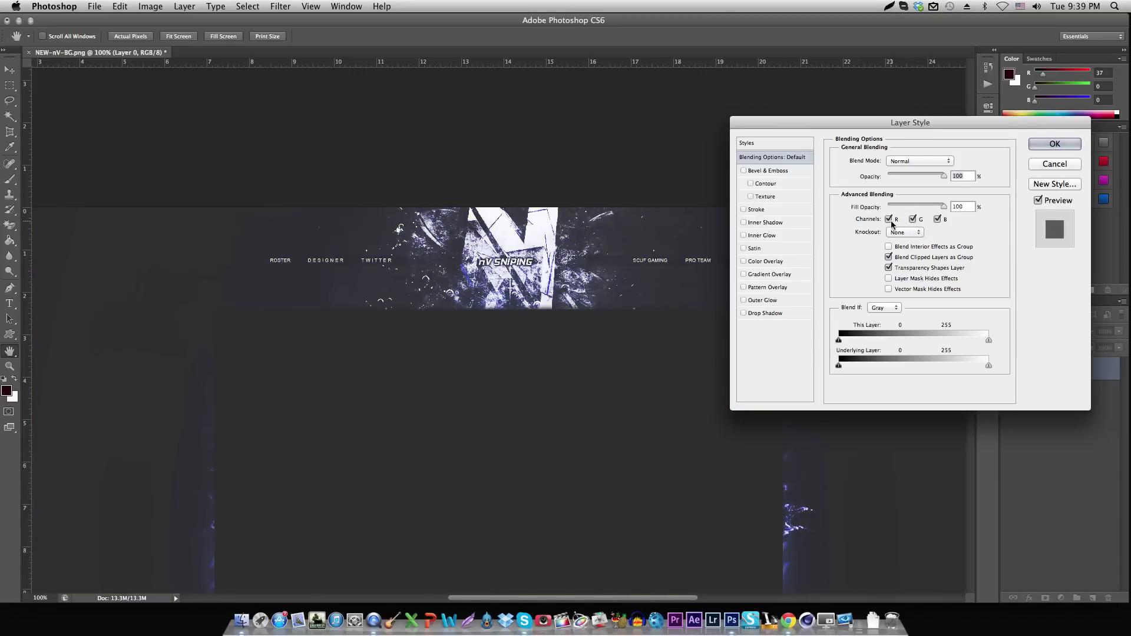
pyautogui.click(938, 220)
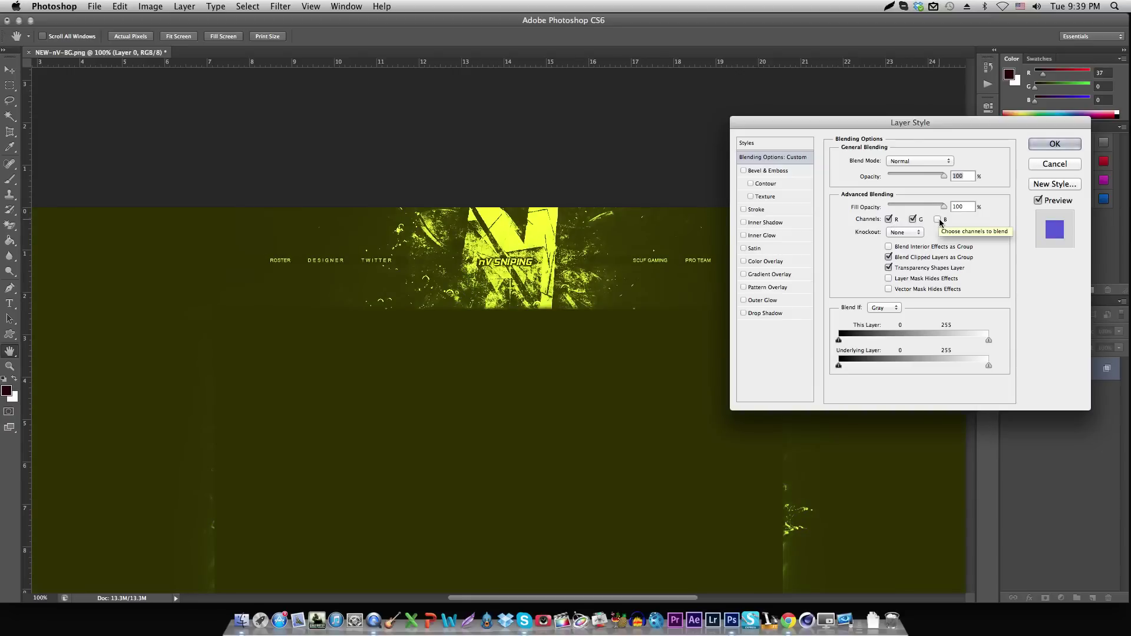
pyautogui.click(937, 220)
pyautogui.click(914, 220)
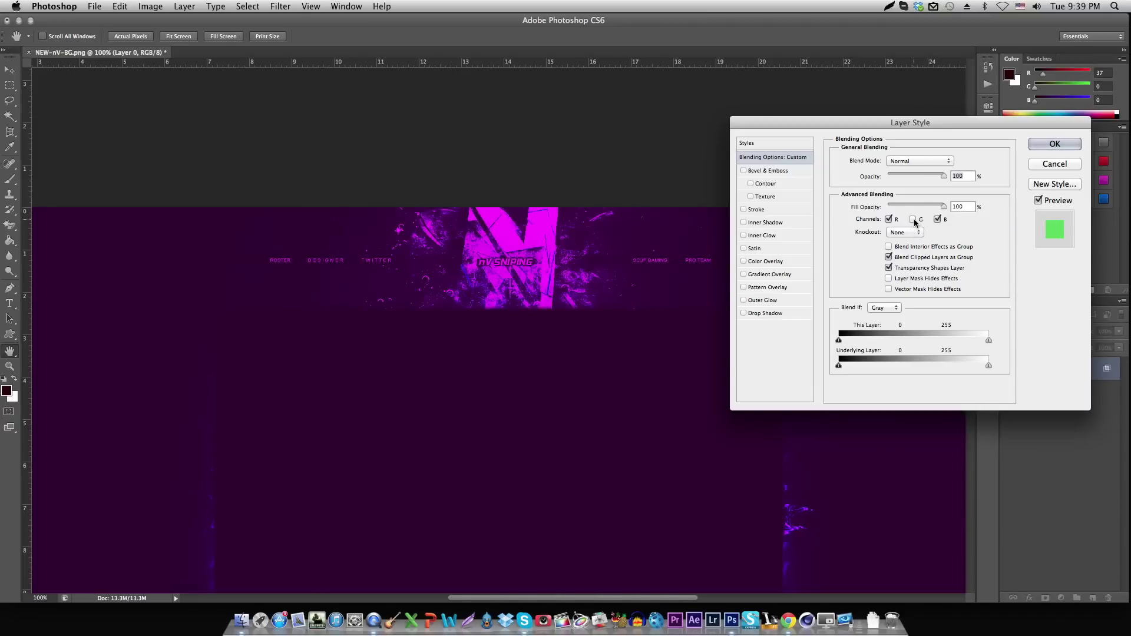
pyautogui.click(913, 219)
pyautogui.click(888, 219)
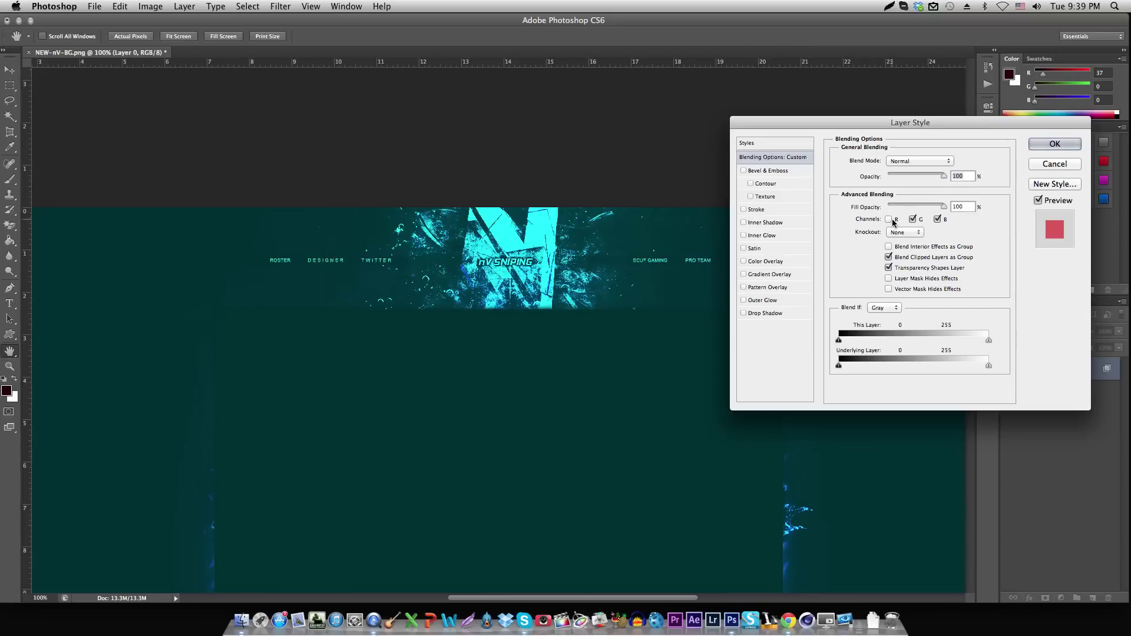
pyautogui.click(895, 223)
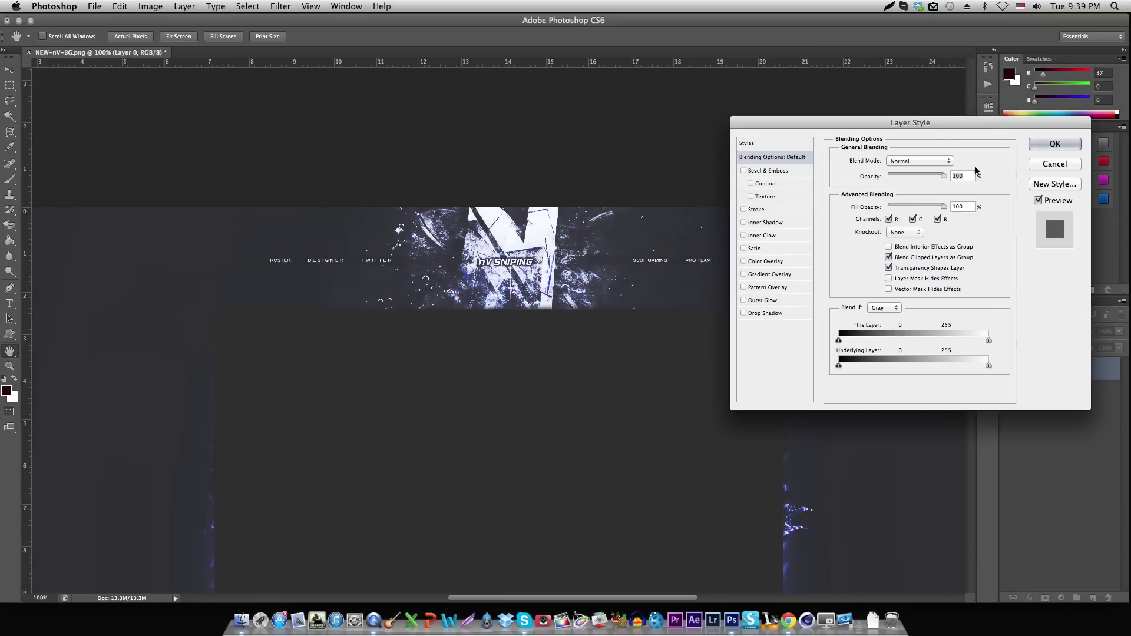
pyautogui.click(1054, 145)
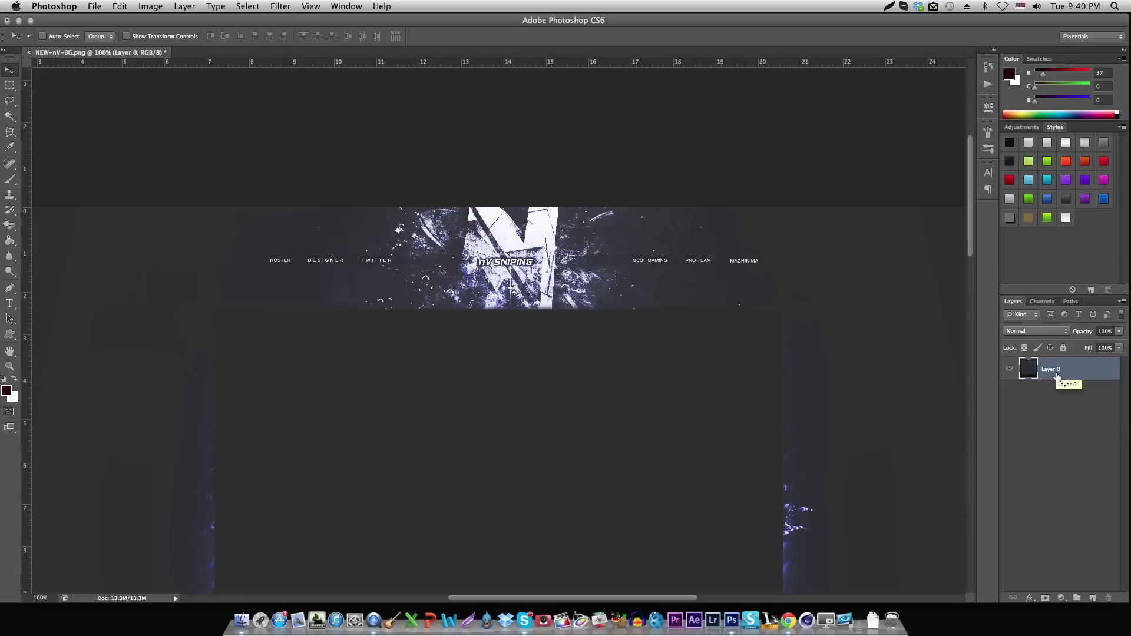
# - Duplicate Layer 0 and nudge the copy slightly to the right
pyautogui.press('super+j')
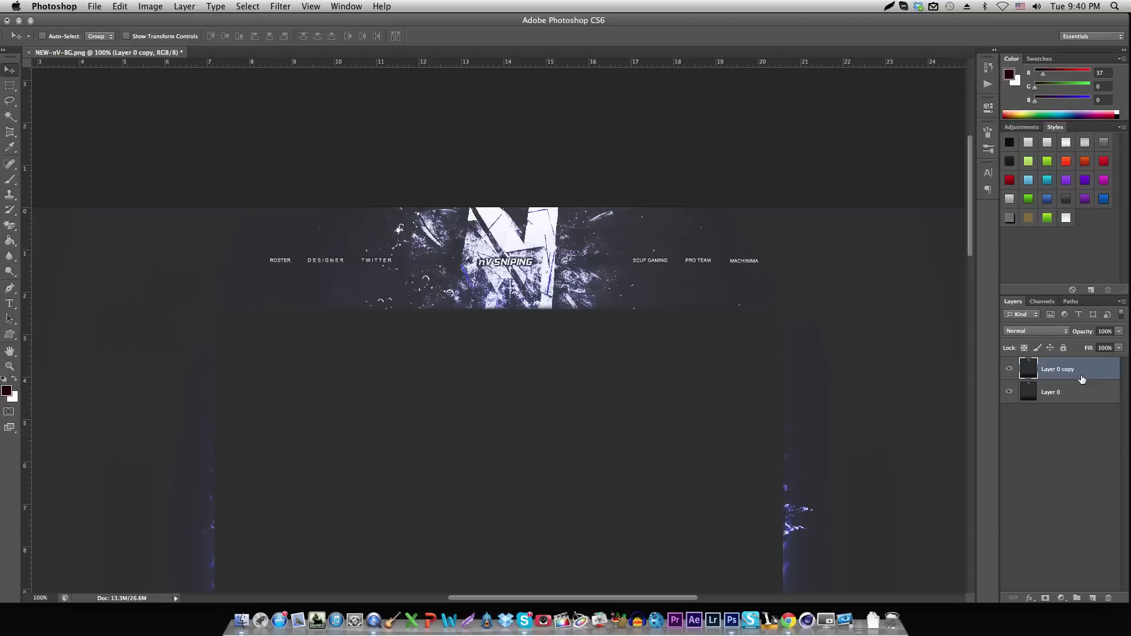
pyautogui.press('Right')
pyautogui.press('Right')
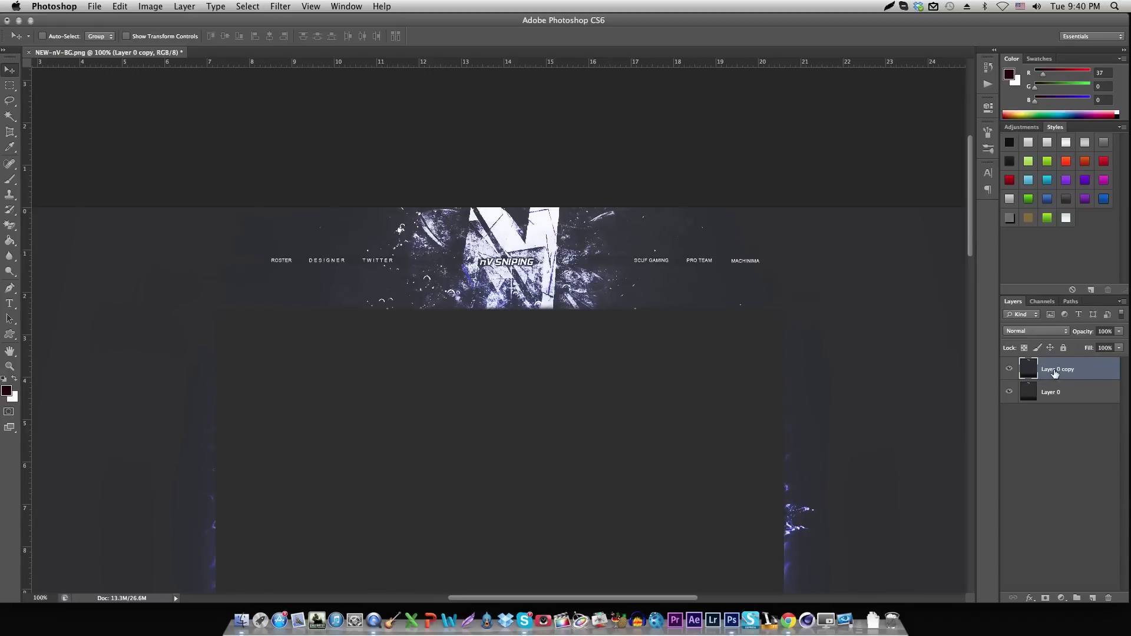
# - In Layer 0 copy's Blending Options, exclude the red channel, keeping only green and blue
pyautogui.doubleClick(1093, 375)
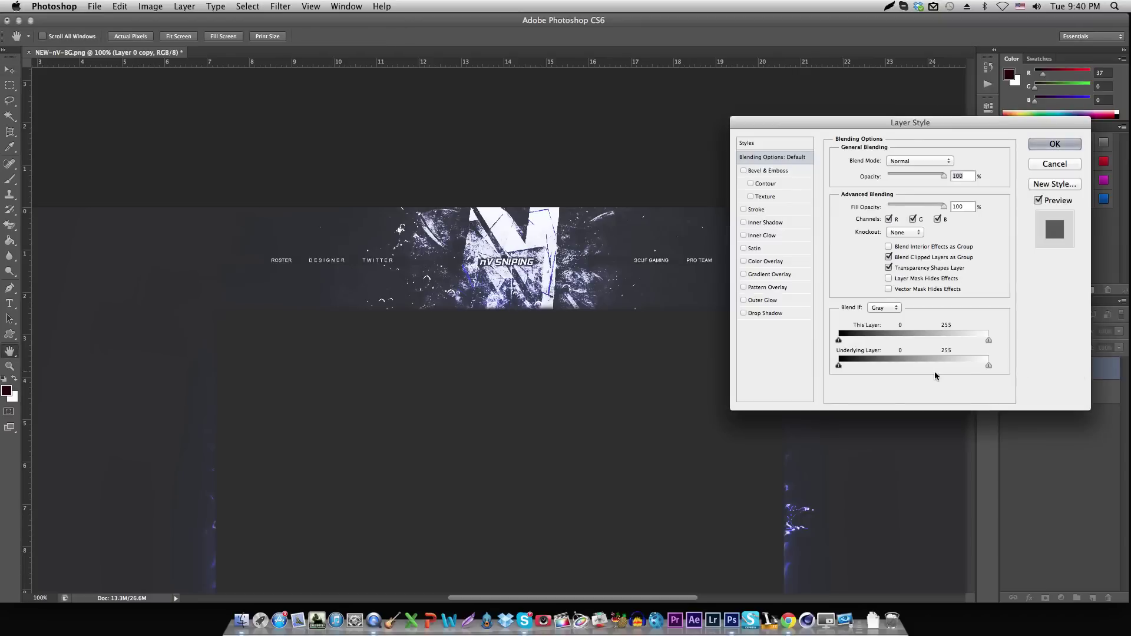
pyautogui.click(914, 220)
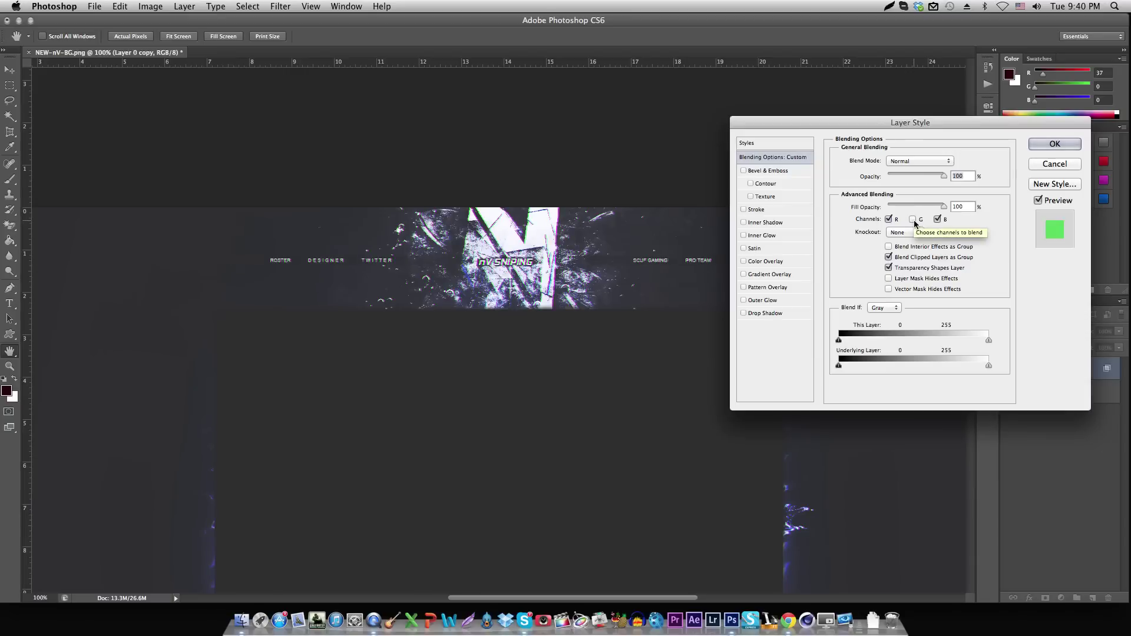
pyautogui.click(938, 219)
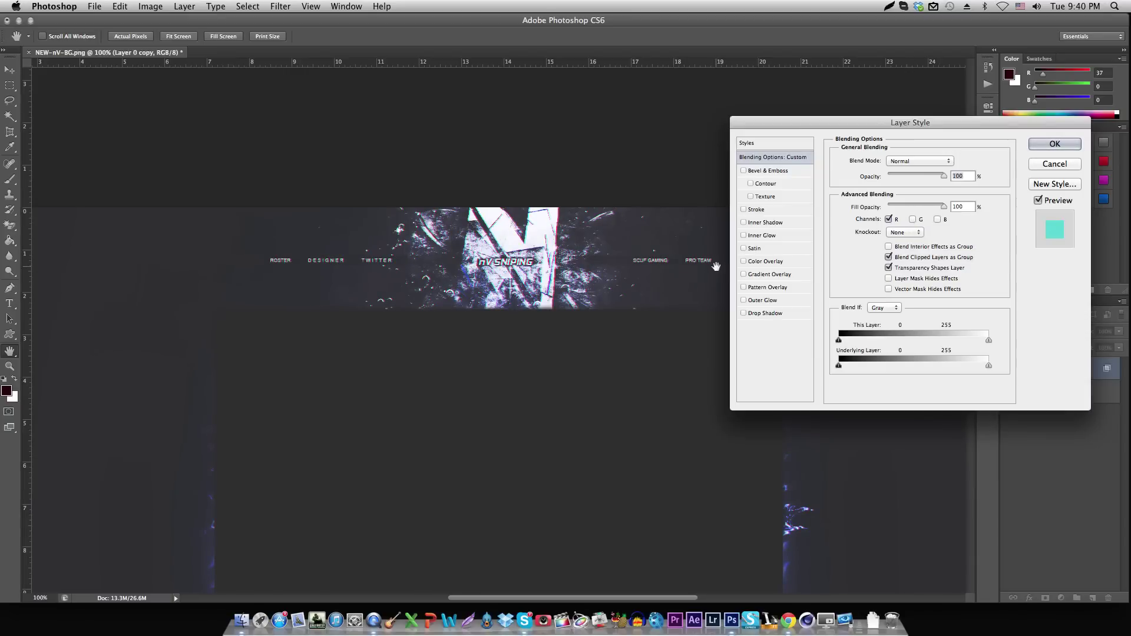
pyautogui.click(913, 219)
pyautogui.click(939, 219)
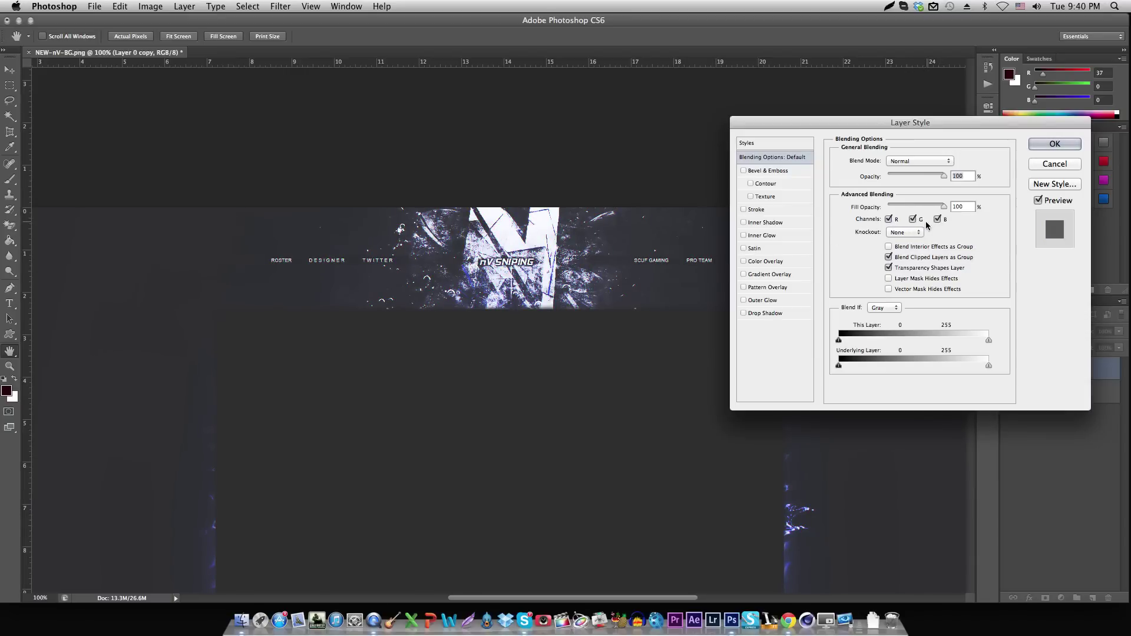
pyautogui.click(914, 219)
pyautogui.click(939, 219)
pyautogui.click(888, 219)
pyautogui.click(913, 219)
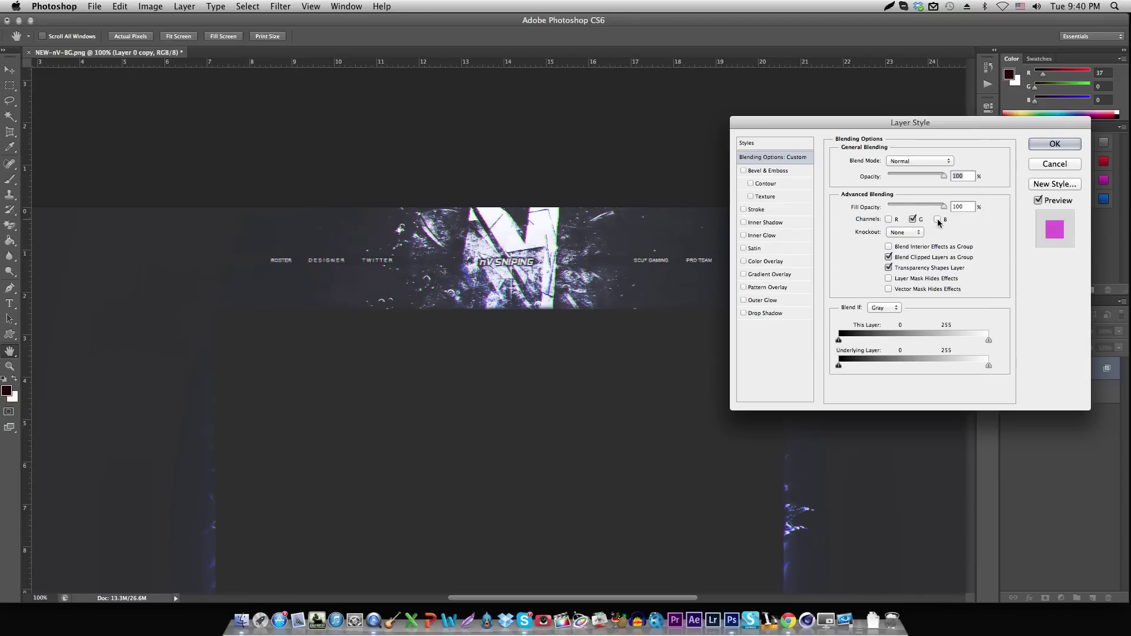
pyautogui.click(938, 220)
pyautogui.click(1049, 144)
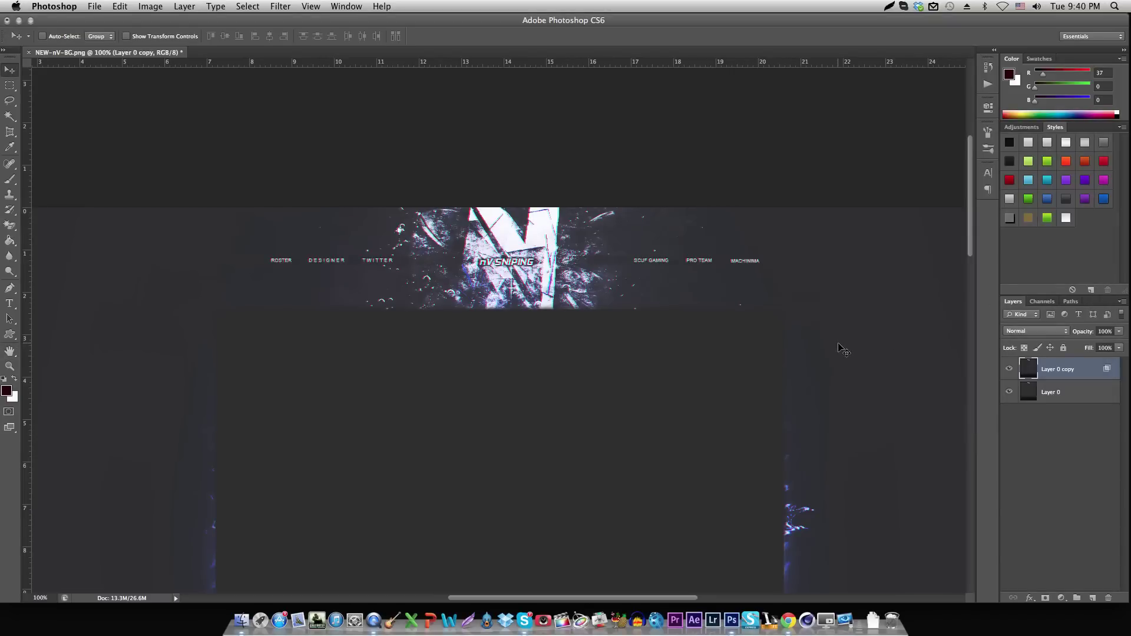
# - Nudge Layer 0 copy so it sits slightly offset to the right
pyautogui.press('Right')
pyautogui.press('Right')
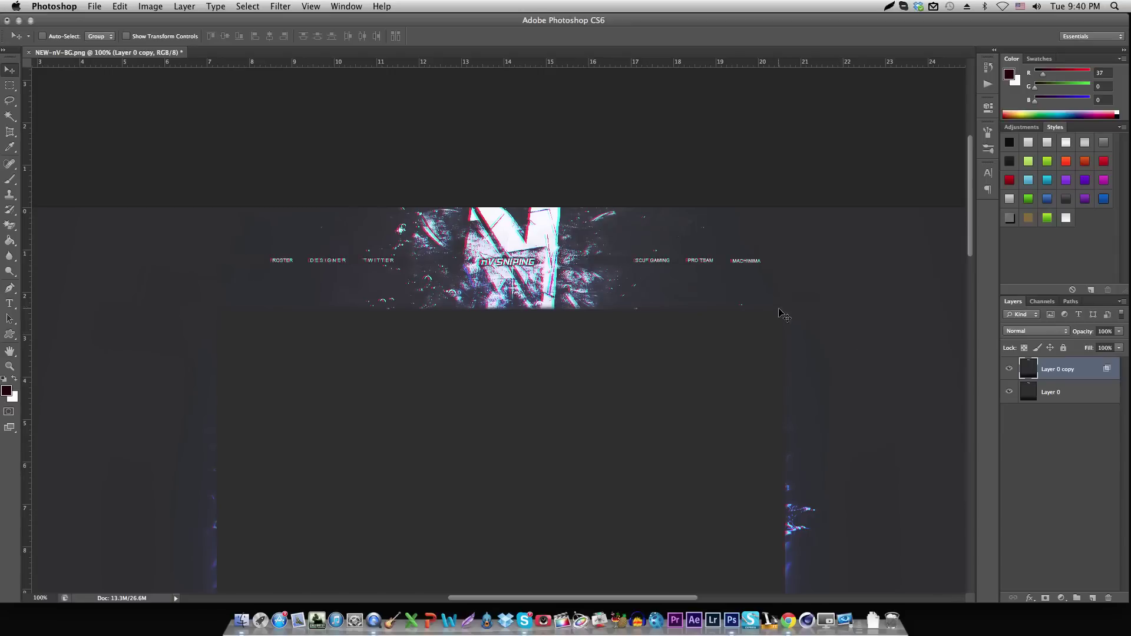
pyautogui.press('Left')
pyautogui.press('Left')
pyautogui.press('Left')
pyautogui.press('Right')
pyautogui.press('Right')
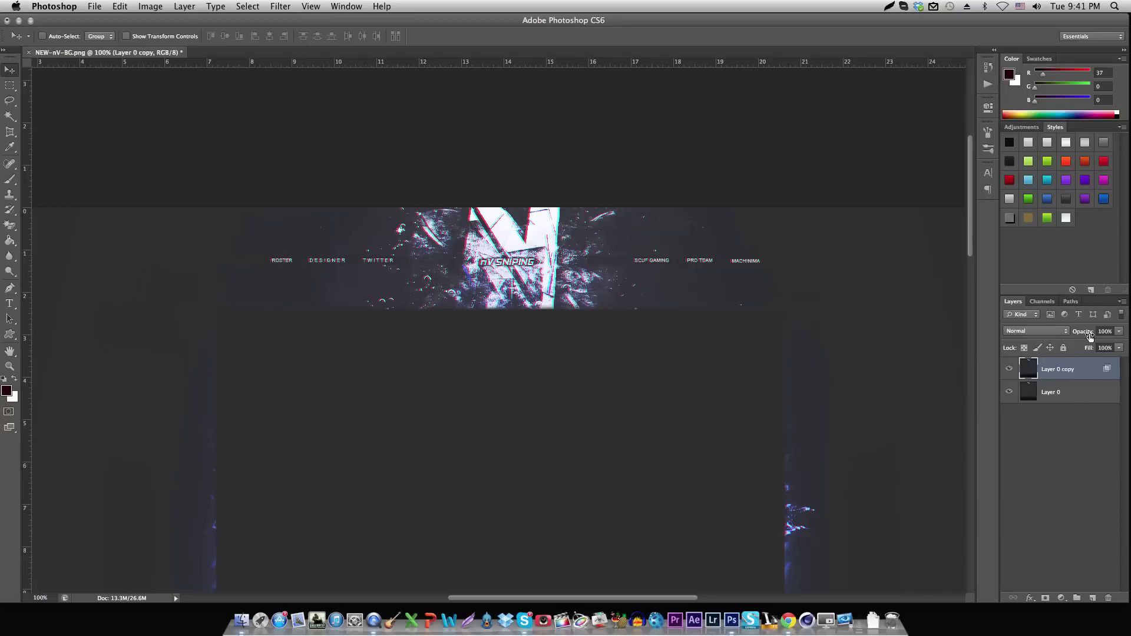
# - Lower Layer 0 copy's opacity to 50%
pyautogui.moveTo(1088, 333); pyautogui.dragTo(1061, 332)
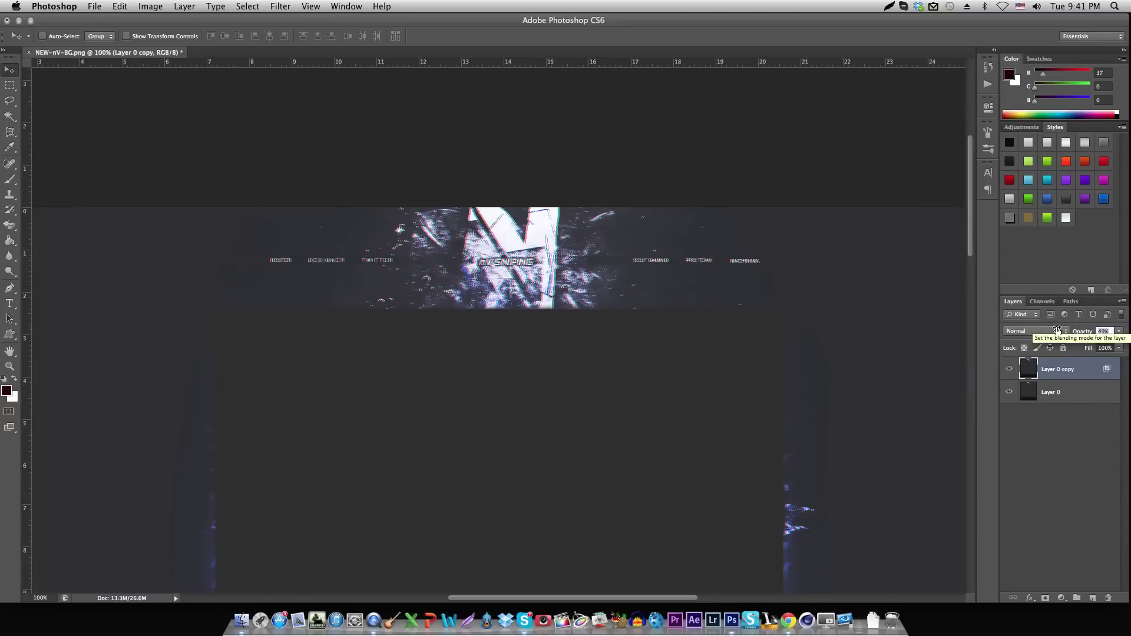
pyautogui.moveTo(1057, 329); pyautogui.dragTo(1050, 328)
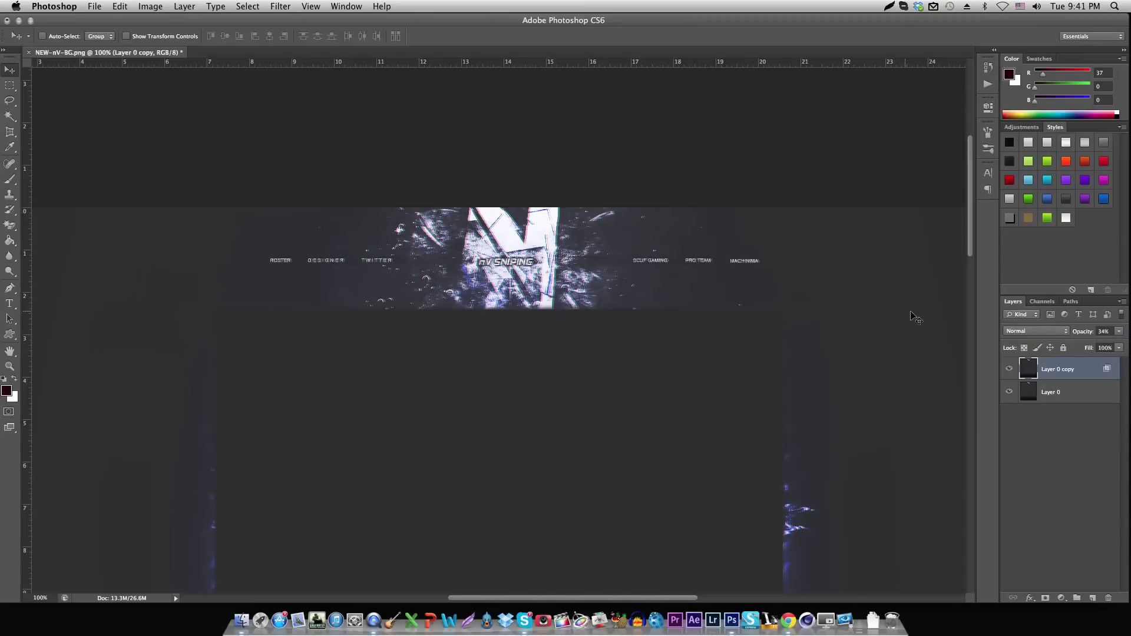
pyautogui.moveTo(1081, 334); pyautogui.dragTo(1089, 334)
pyautogui.click(94, 6)
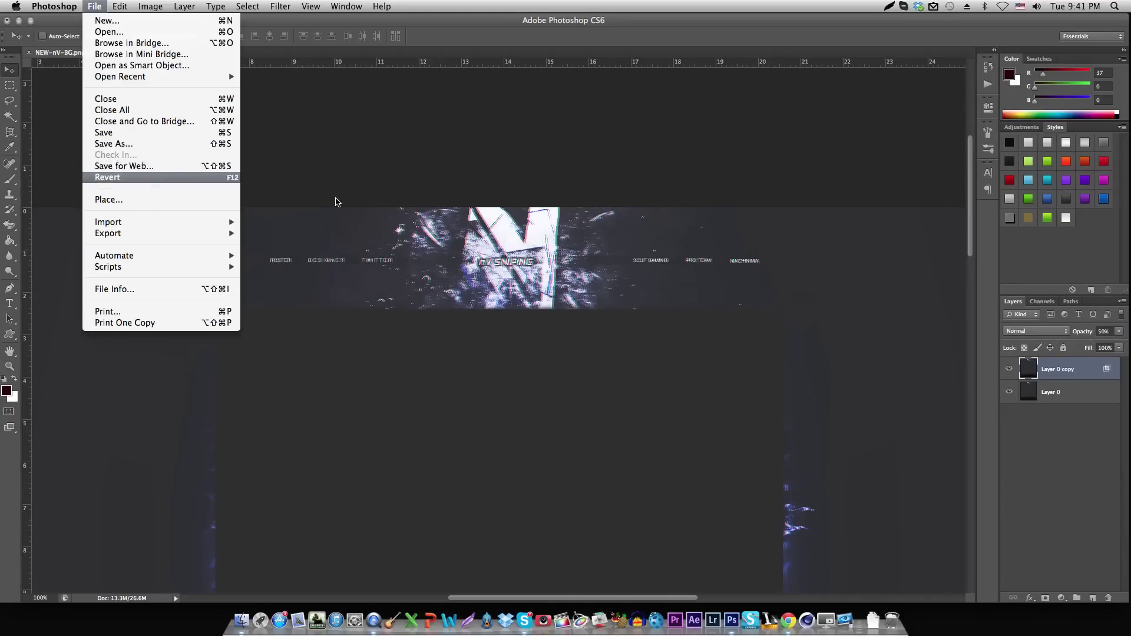
pyautogui.click(506, 171)
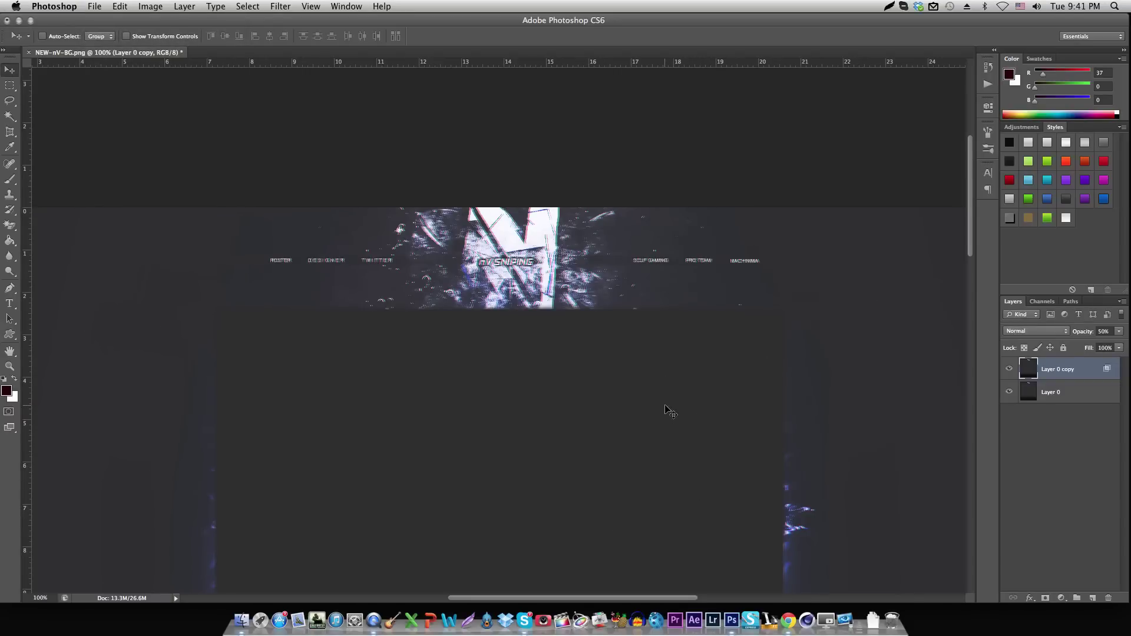
pyautogui.scroll(1, 673, 409)
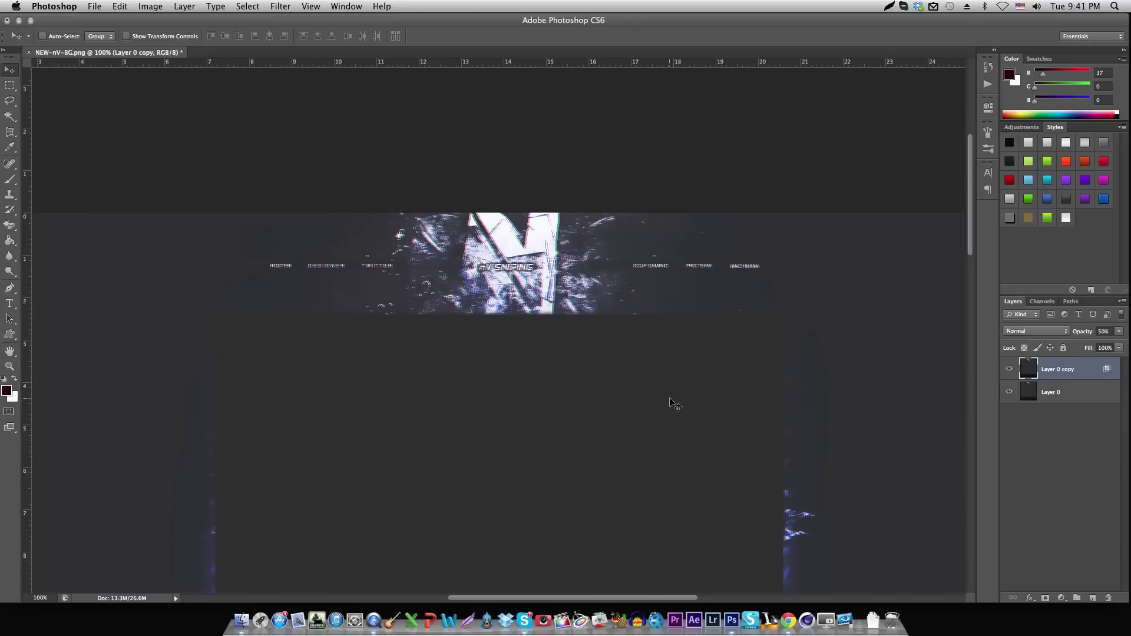